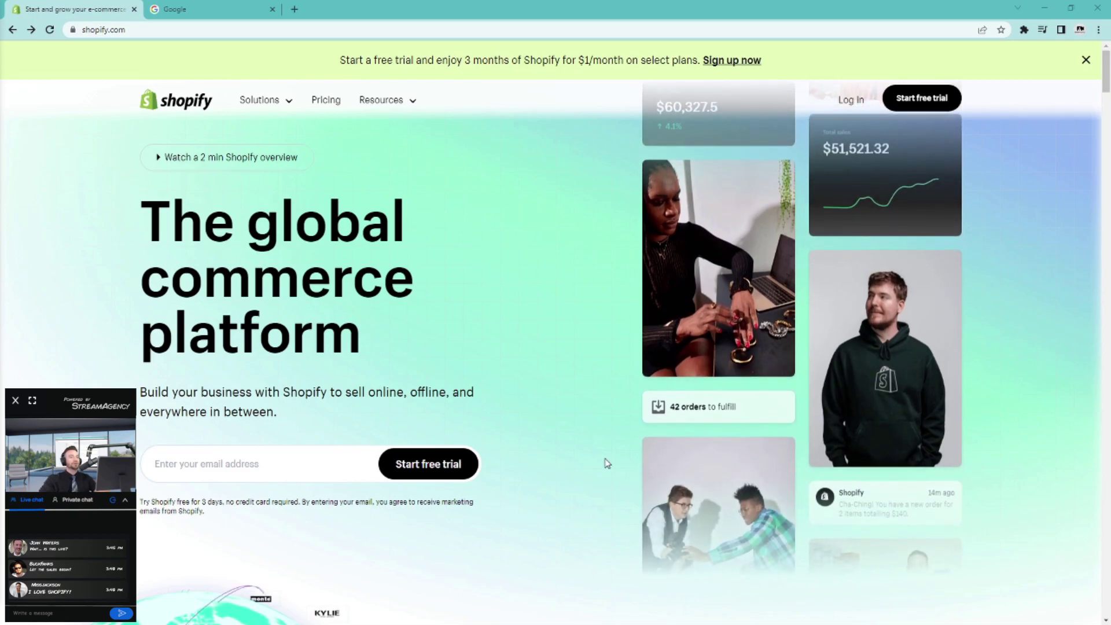
pyautogui.scroll(-3, 606, 463)
pyautogui.scroll(-3, 606, 463)
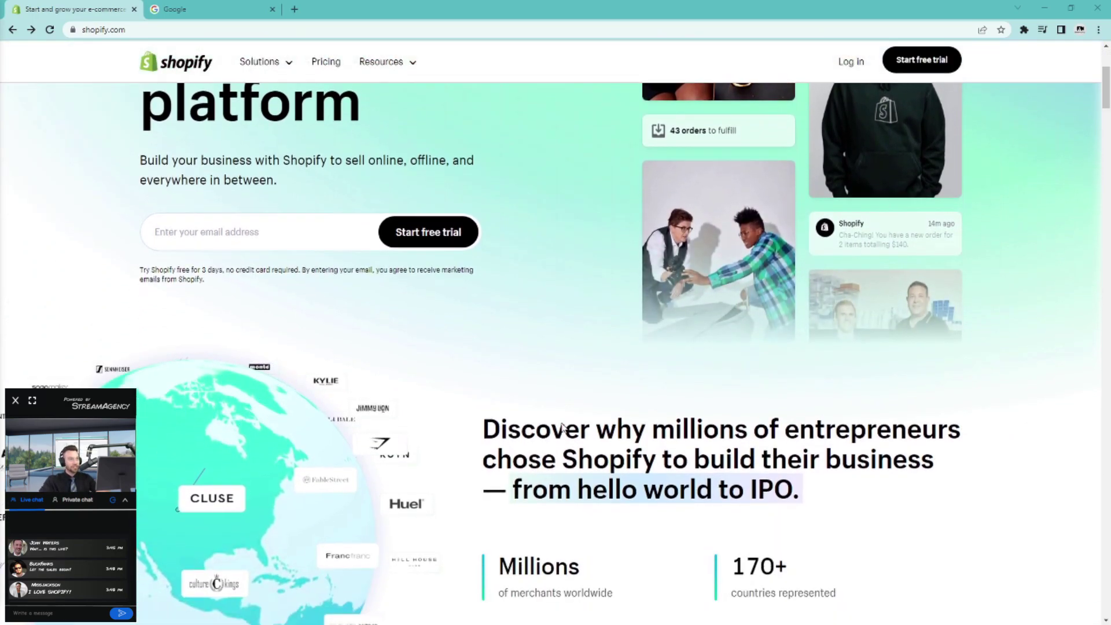
pyautogui.scroll(-3, 563, 429)
pyautogui.scroll(-3, 562, 429)
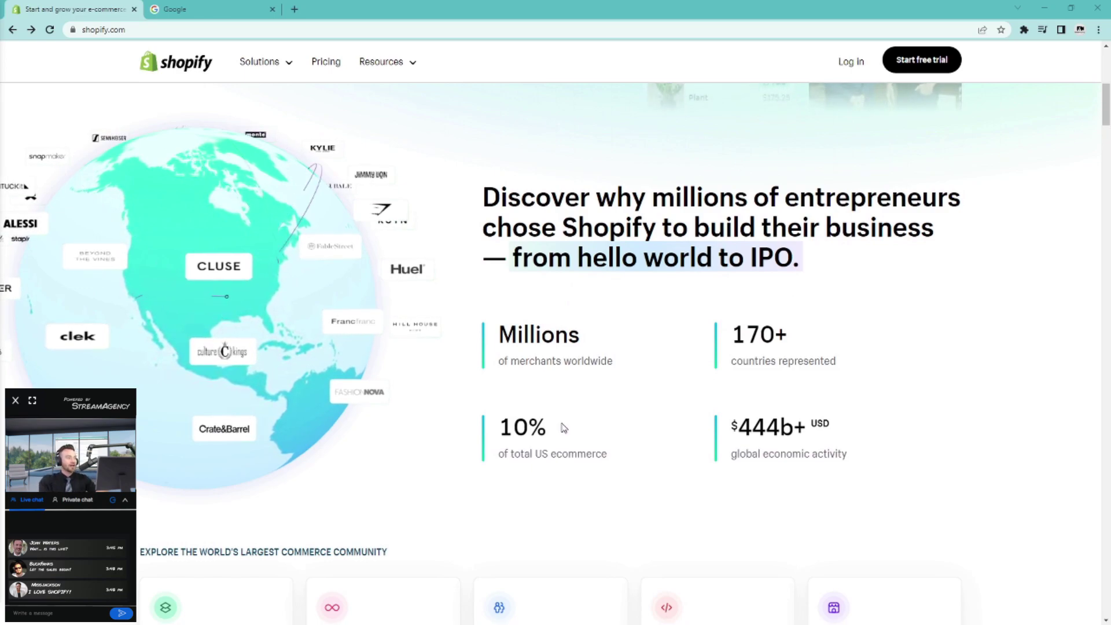
pyautogui.scroll(-3, 562, 428)
pyautogui.scroll(-4, 562, 427)
pyautogui.scroll(-2, 562, 427)
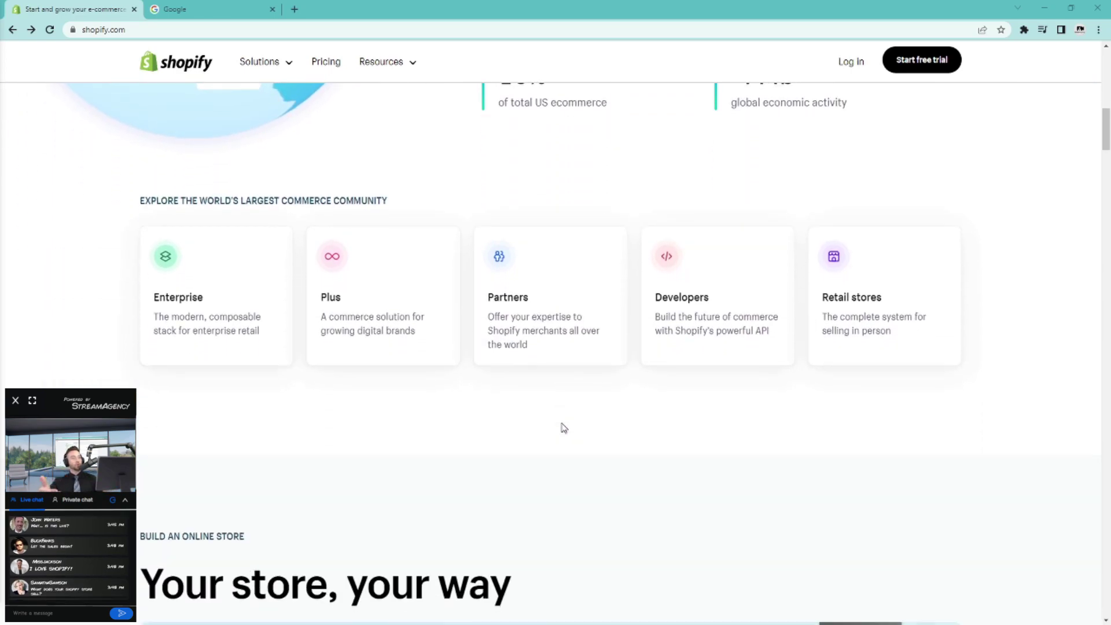
pyautogui.scroll(-3, 562, 428)
pyautogui.scroll(-1, 562, 427)
pyautogui.scroll(1, 563, 428)
pyautogui.scroll(3, 563, 428)
pyautogui.scroll(-2, 562, 428)
pyautogui.scroll(-2, 562, 428)
pyautogui.scroll(-3, 563, 428)
pyautogui.scroll(-1, 562, 428)
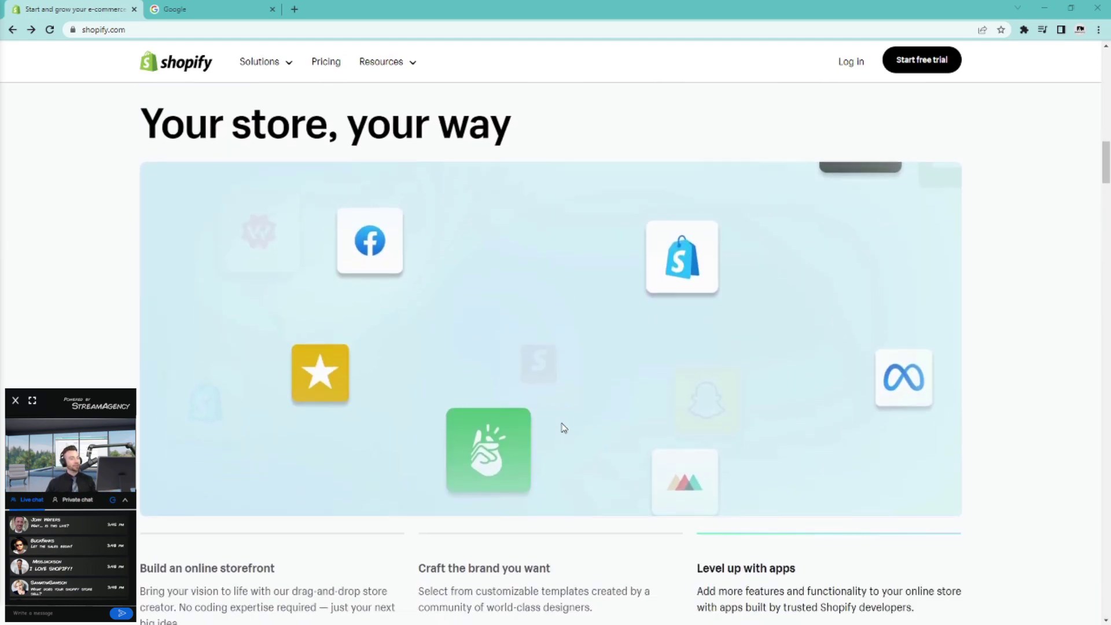
pyautogui.scroll(-1, 562, 428)
pyautogui.scroll(-2, 562, 428)
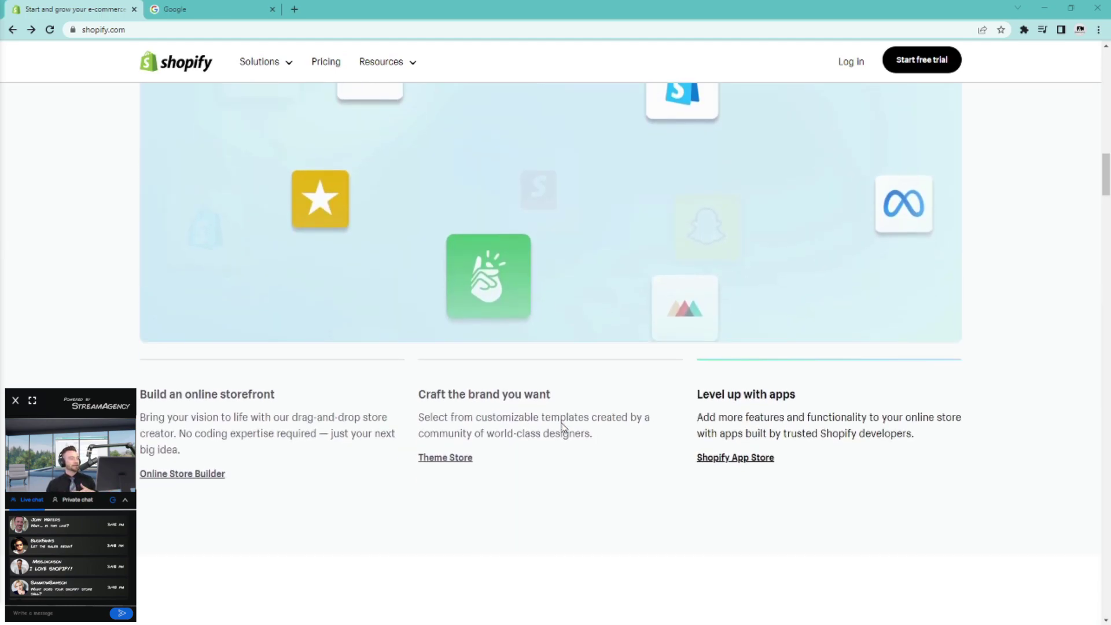
pyautogui.scroll(-3, 563, 428)
pyautogui.scroll(-2, 562, 428)
pyautogui.scroll(-1, 563, 427)
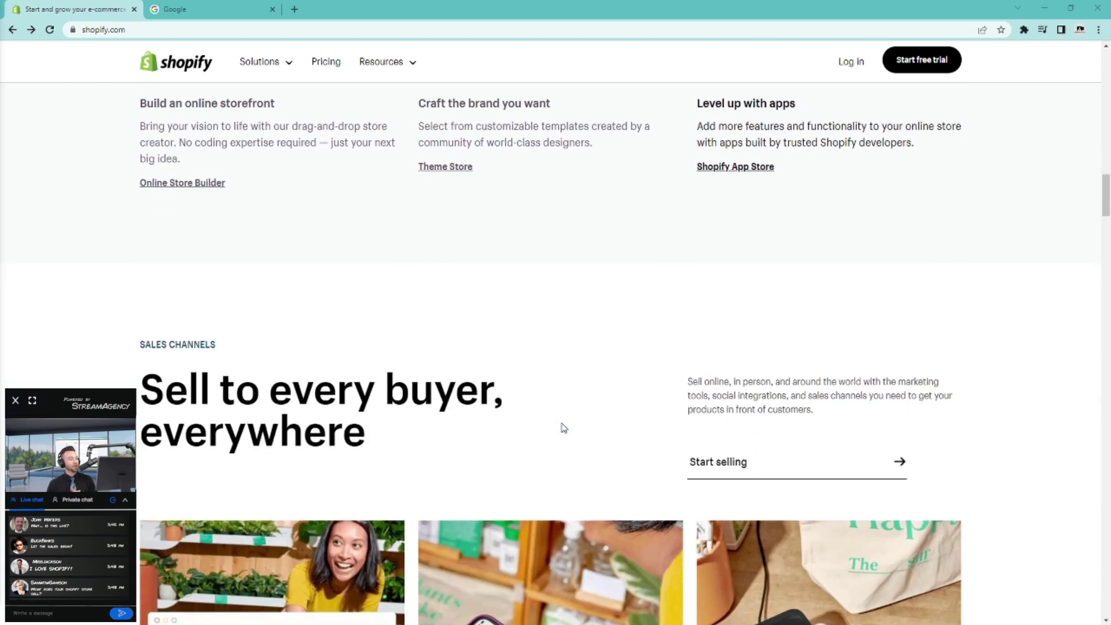
pyautogui.scroll(-3, 562, 428)
pyautogui.scroll(-2, 562, 428)
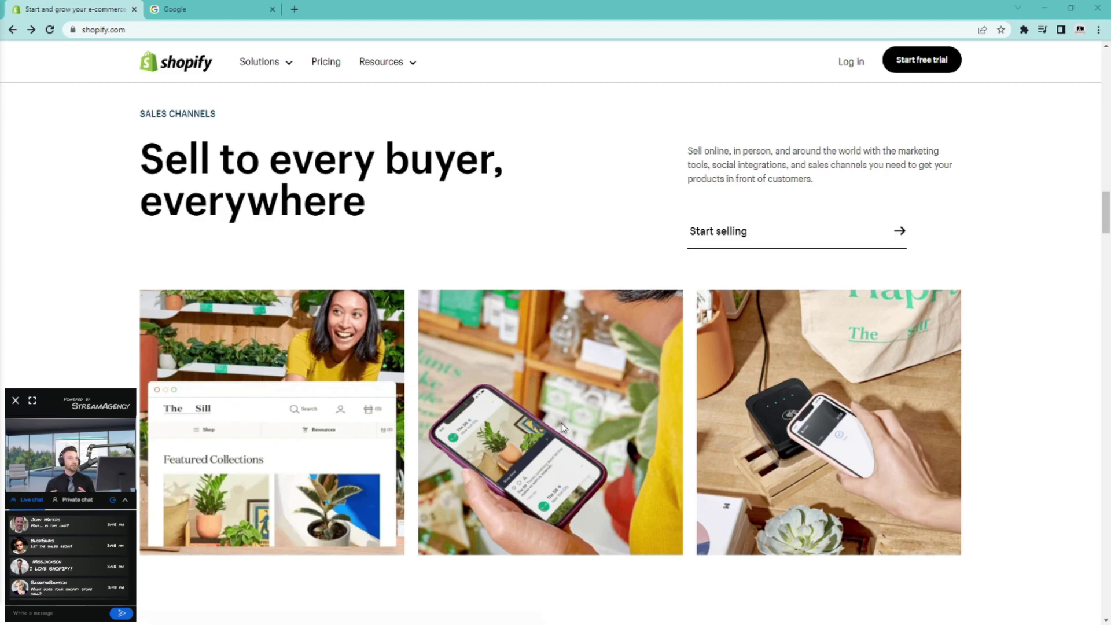
pyautogui.scroll(-3, 562, 427)
pyautogui.scroll(-2, 562, 428)
pyautogui.scroll(-2, 562, 427)
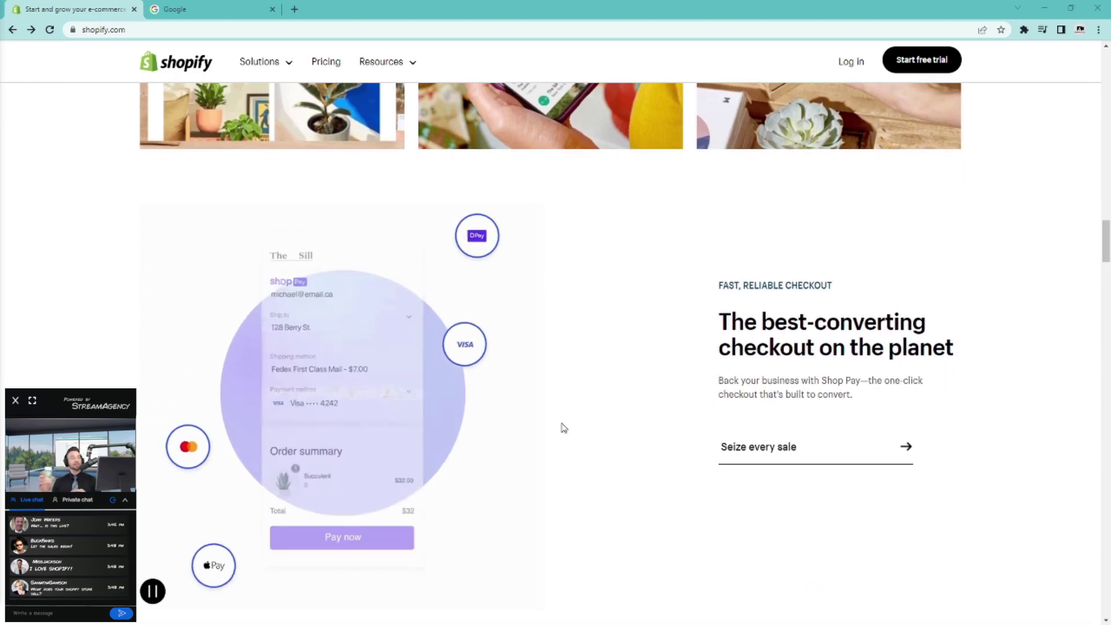
pyautogui.scroll(-2, 562, 428)
pyautogui.scroll(3, 563, 428)
pyautogui.scroll(3, 562, 428)
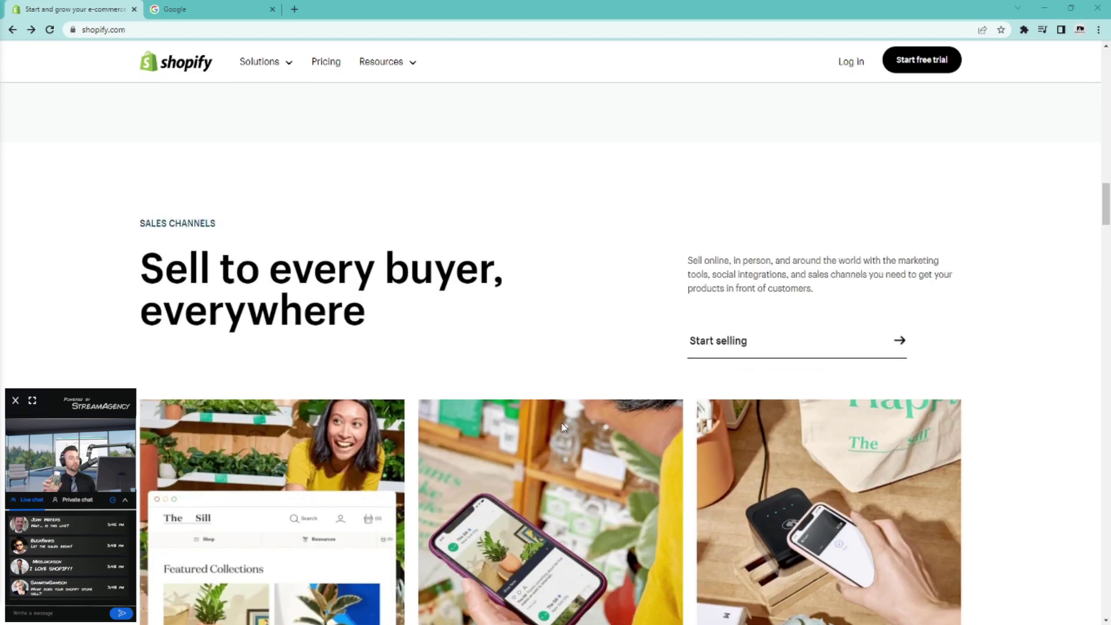
pyautogui.scroll(-3, 562, 428)
pyautogui.scroll(-3, 562, 428)
pyautogui.scroll(-1, 562, 428)
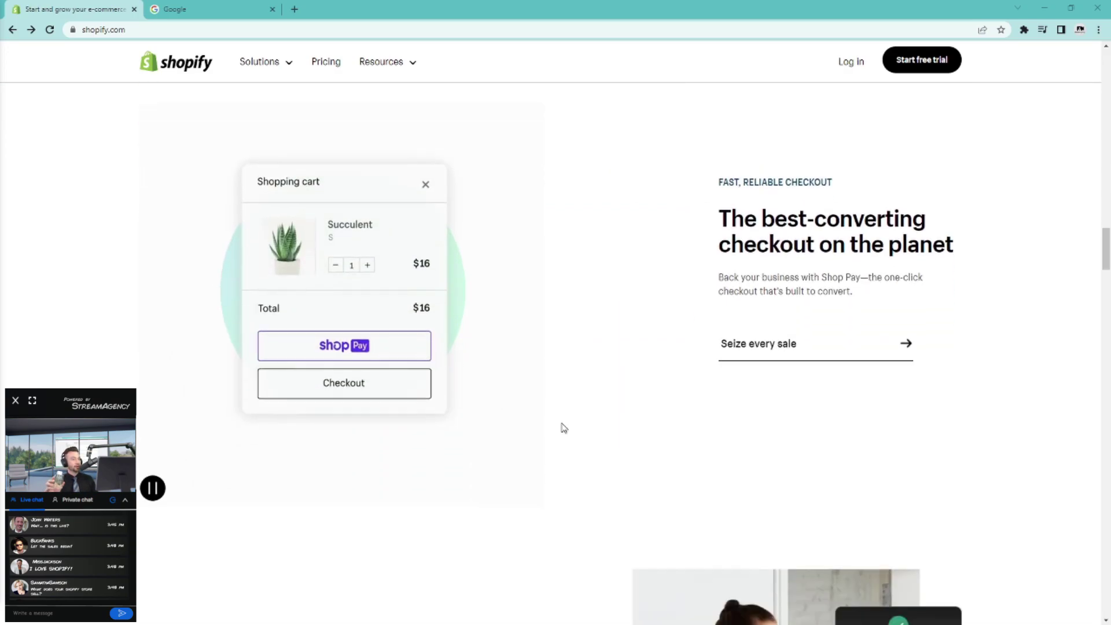
pyautogui.scroll(-3, 563, 428)
pyautogui.scroll(-3, 562, 428)
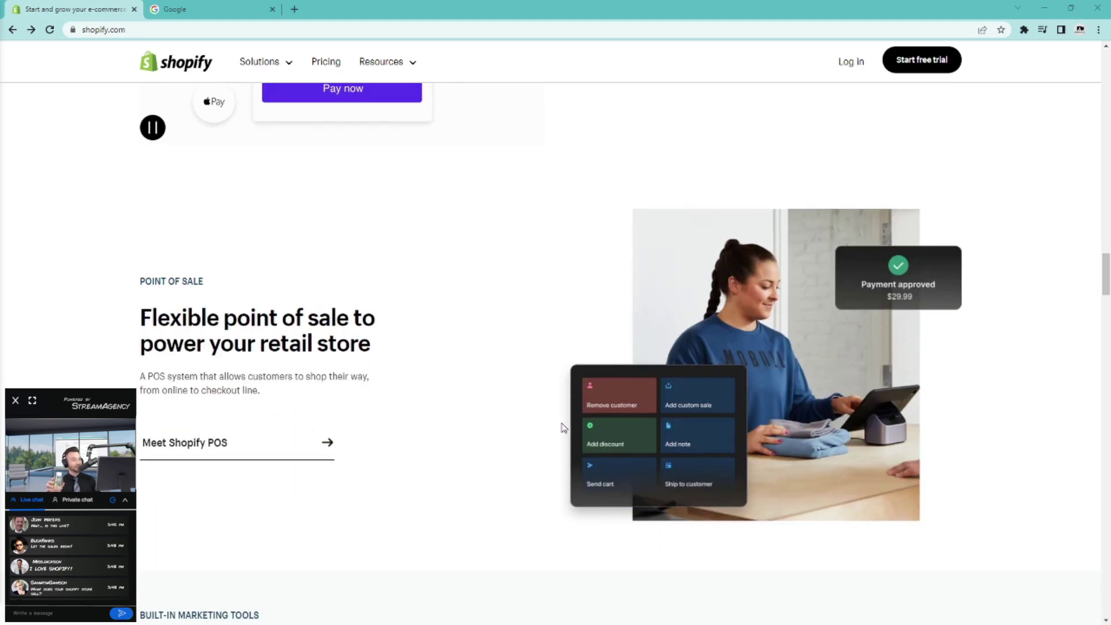
pyautogui.scroll(-3, 562, 428)
pyautogui.scroll(-3, 563, 427)
pyautogui.scroll(-1, 563, 428)
pyautogui.scroll(-3, 562, 428)
pyautogui.scroll(-2, 562, 428)
pyautogui.scroll(-2, 563, 427)
pyautogui.scroll(-1, 562, 427)
pyautogui.scroll(-4, 563, 428)
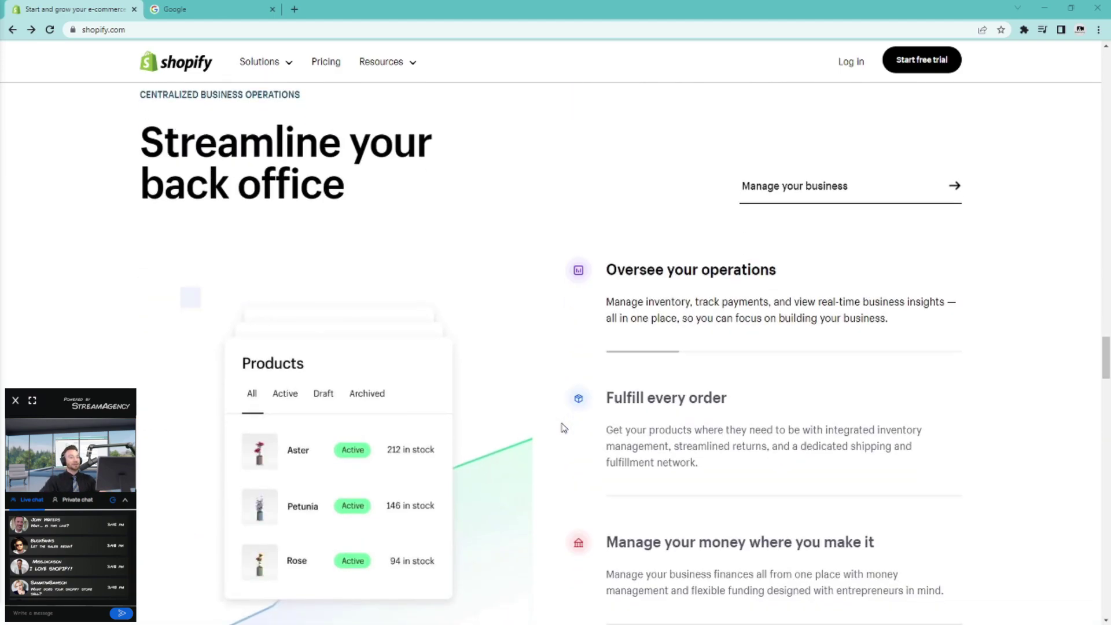
pyautogui.scroll(-3, 562, 427)
pyautogui.scroll(-3, 563, 428)
pyautogui.scroll(-2, 562, 428)
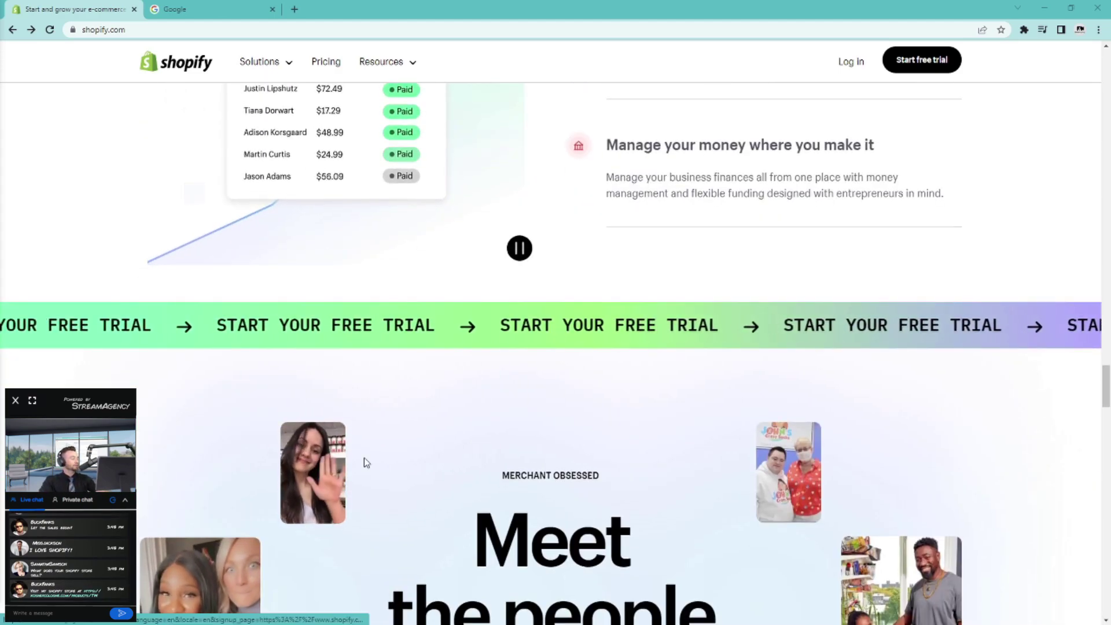
pyautogui.scroll(-3, 364, 462)
pyautogui.scroll(-2, 365, 462)
pyautogui.scroll(-1, 365, 463)
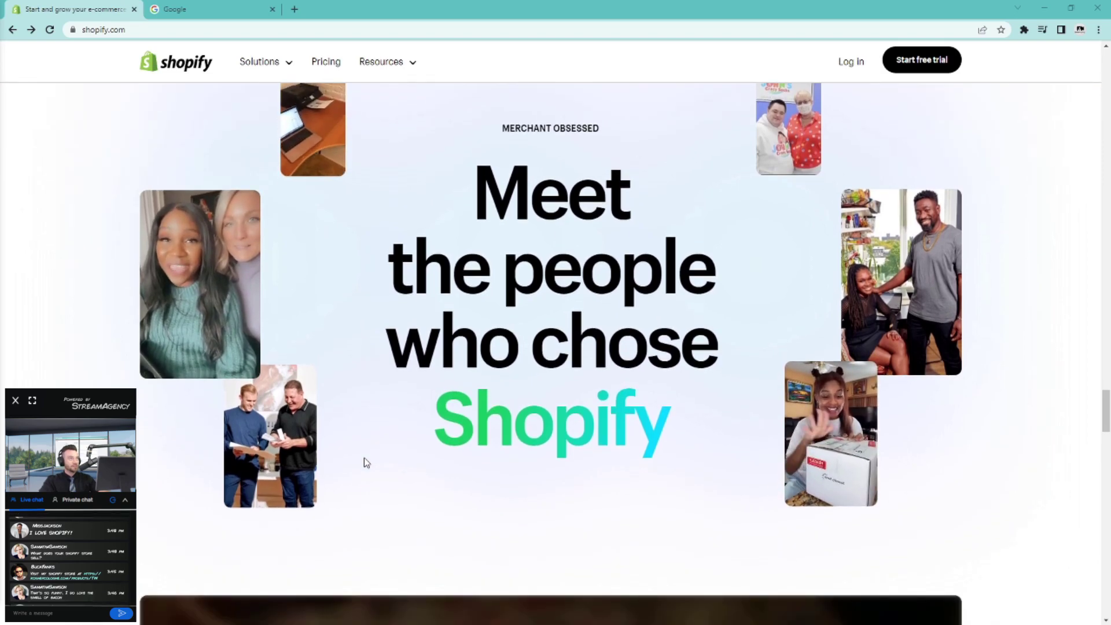
pyautogui.scroll(-4, 365, 462)
pyautogui.scroll(-3, 365, 463)
pyautogui.scroll(-2, 365, 462)
pyautogui.scroll(-3, 364, 462)
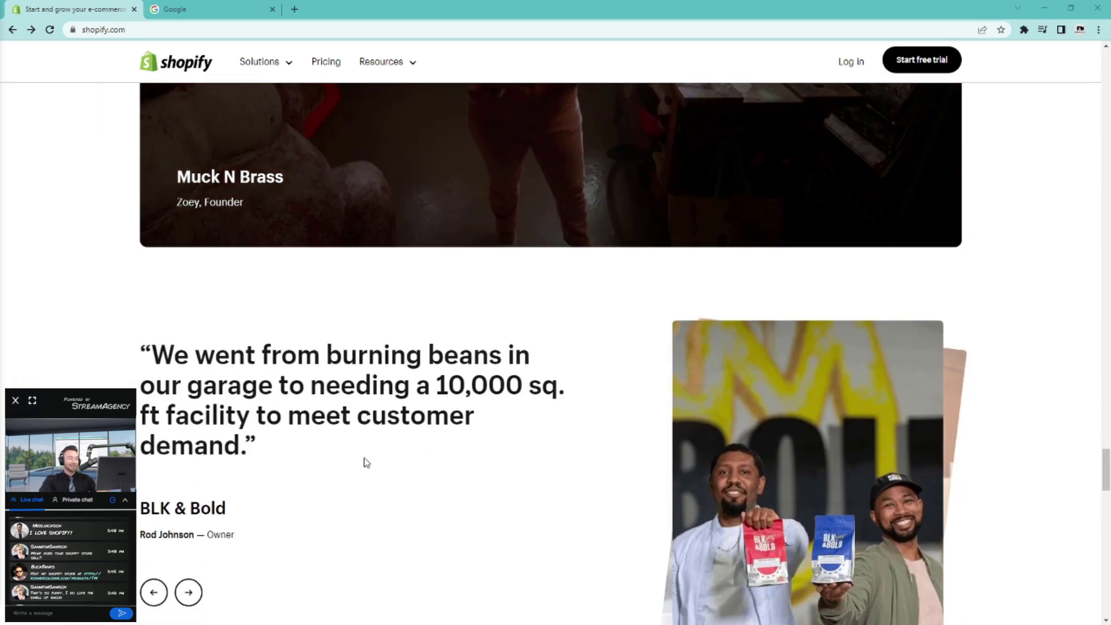
pyautogui.scroll(-2, 365, 462)
pyautogui.scroll(-4, 365, 463)
pyautogui.scroll(-3, 364, 462)
pyautogui.scroll(-2, 365, 462)
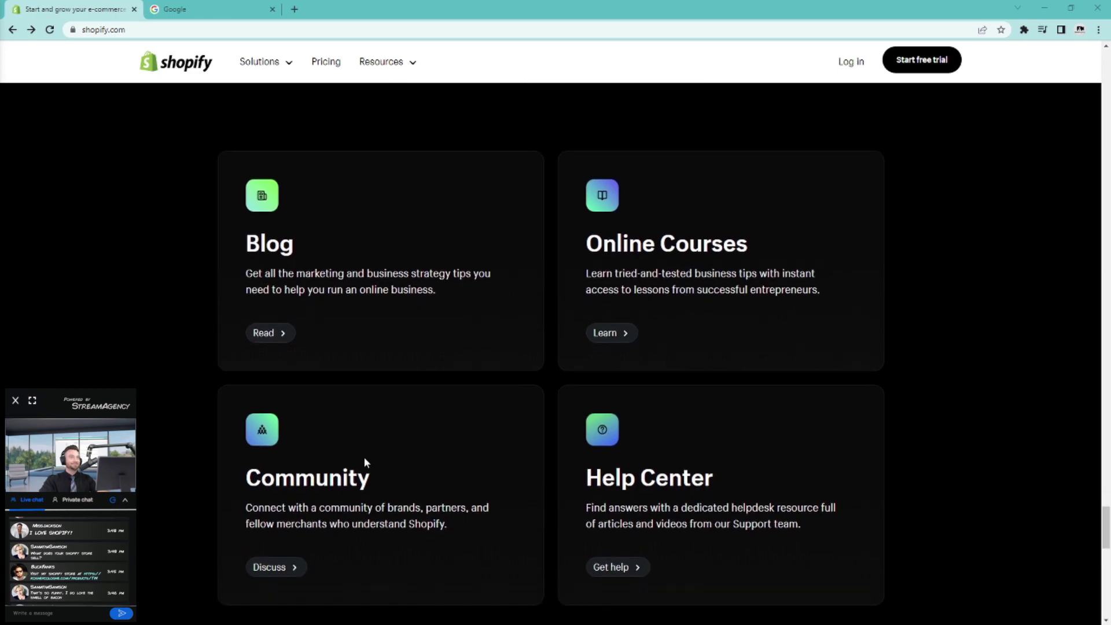
pyautogui.scroll(-3, 365, 463)
pyautogui.scroll(-4, 365, 462)
pyautogui.scroll(-5, 364, 462)
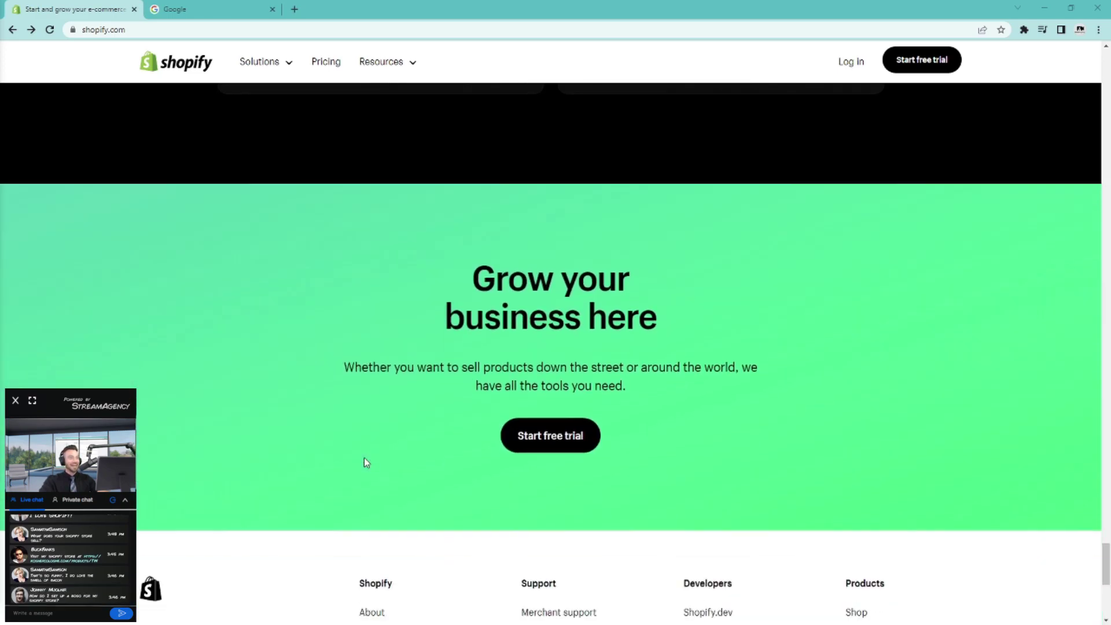
pyautogui.scroll(-2, 364, 461)
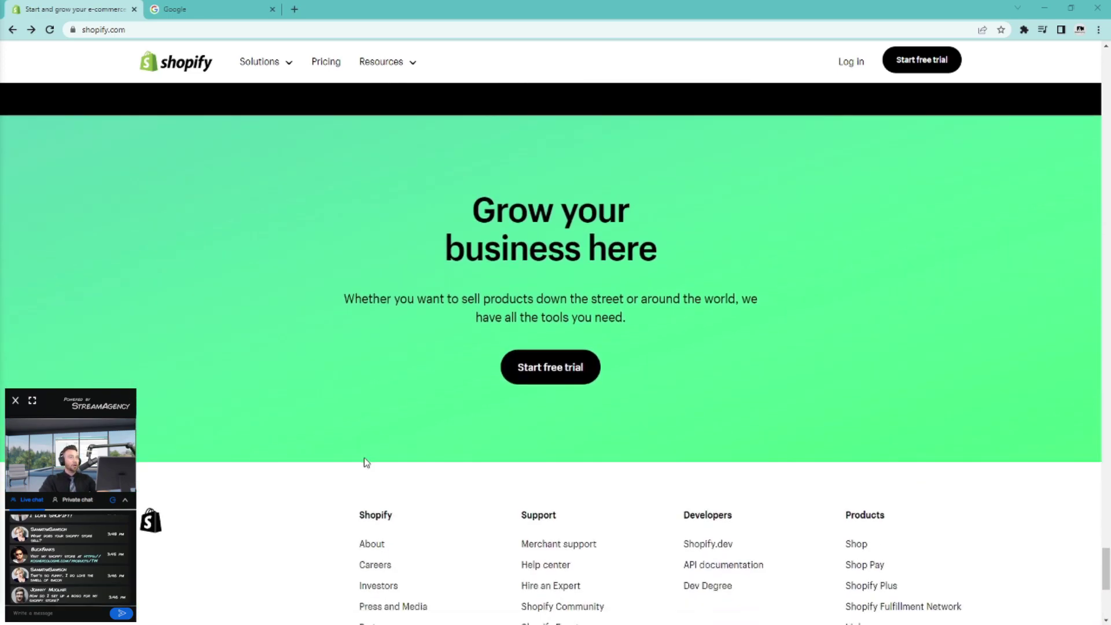
pyautogui.scroll(-1, 364, 463)
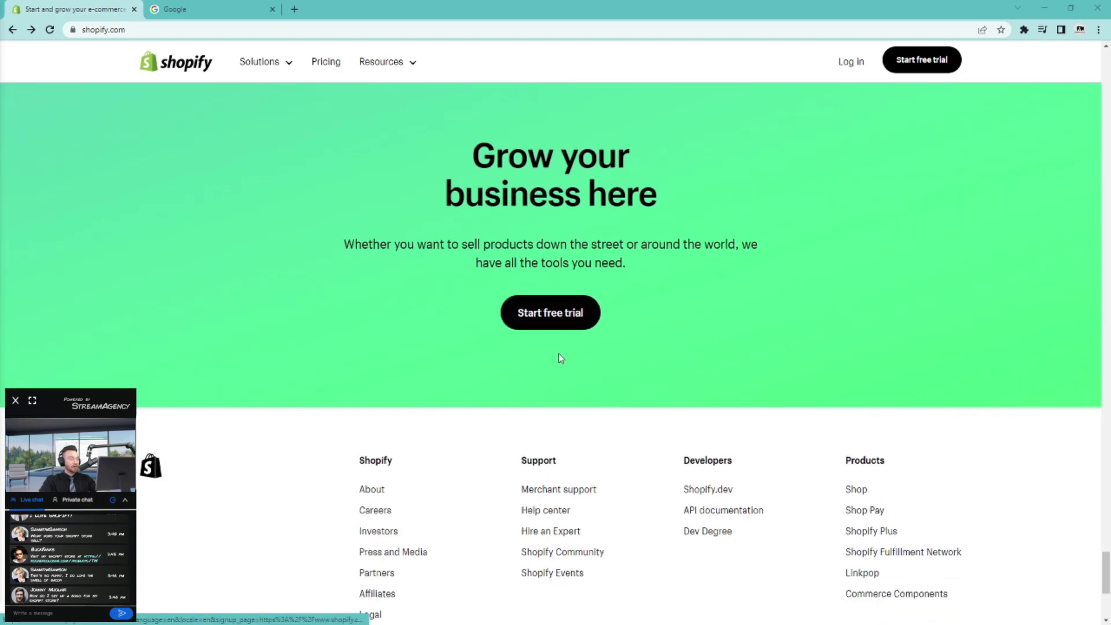
pyautogui.scroll(3, 556, 347)
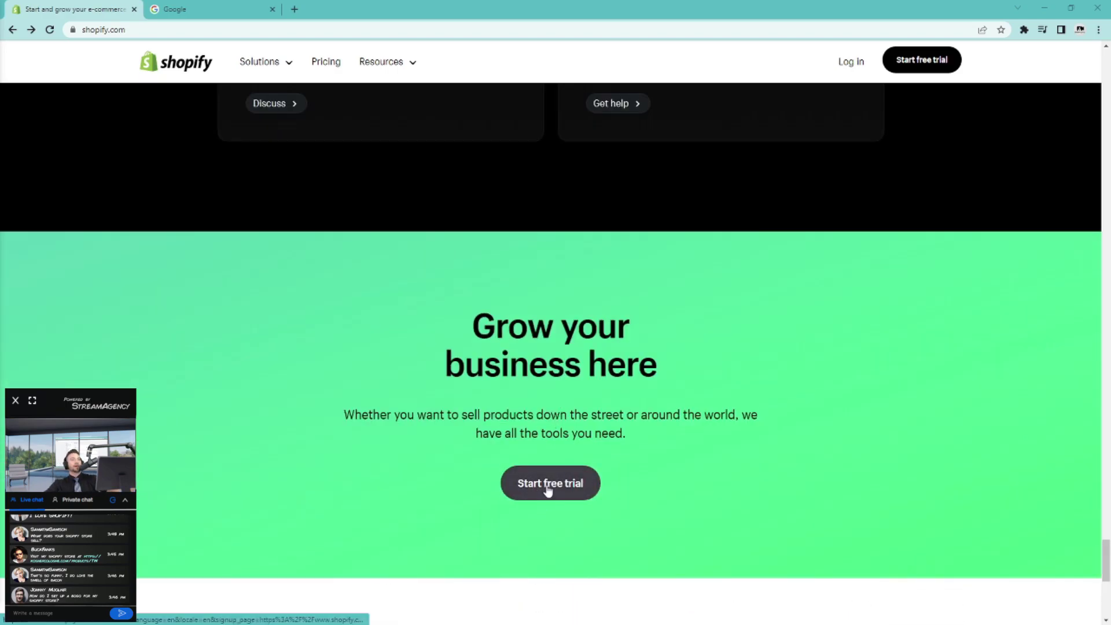